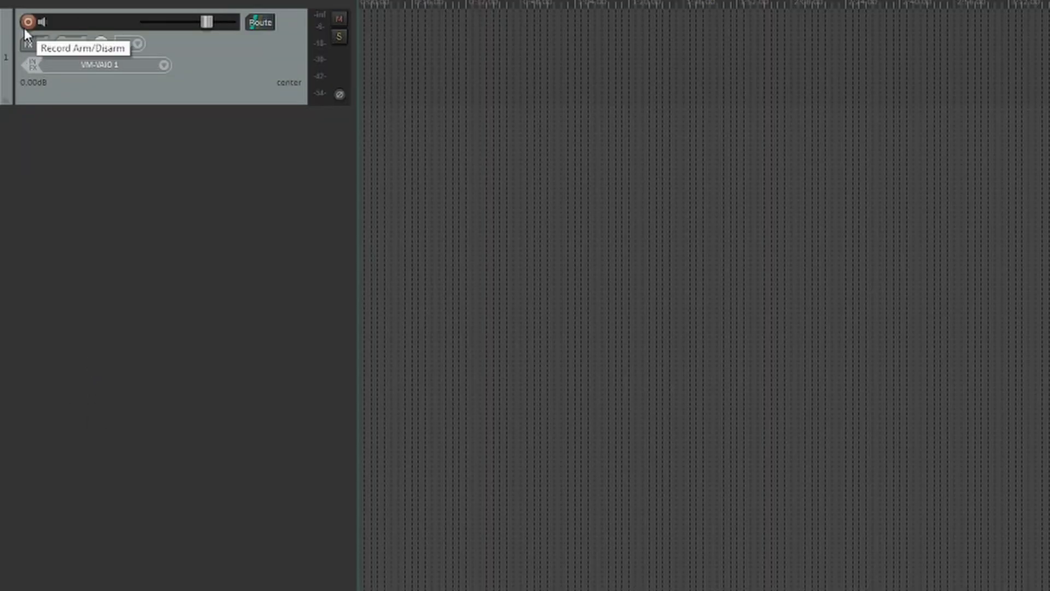
# Check whether input monitoring is enabled in the first track's recording options.
pyautogui.rightClick(24, 29)
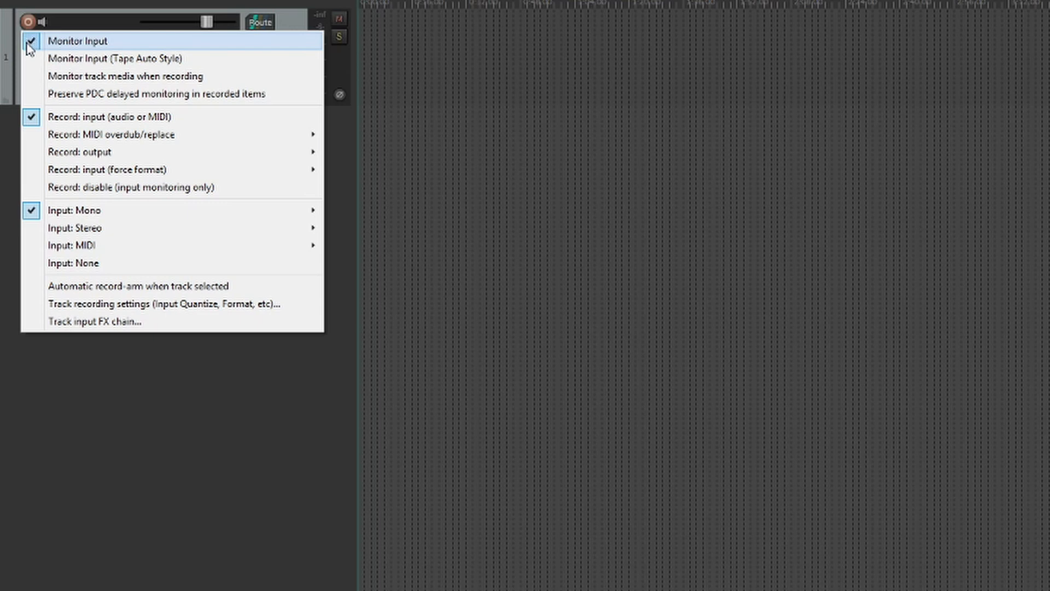
pyautogui.click(29, 45)
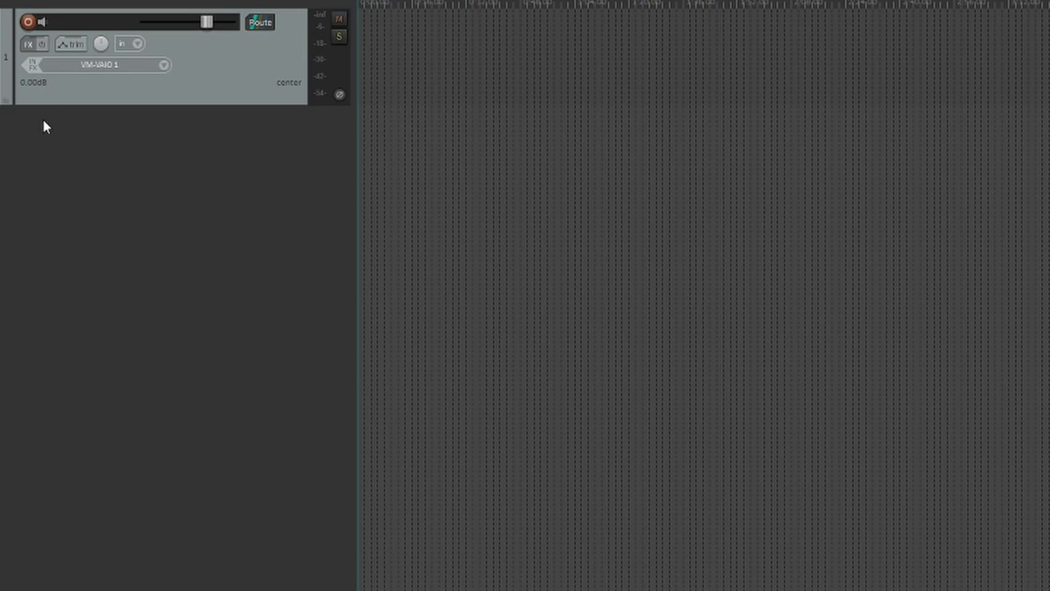
# In the track defaults preferences, disable Monitor Input in the record configuration for new tracks and save the preferences.
pyautogui.click(202, 1)
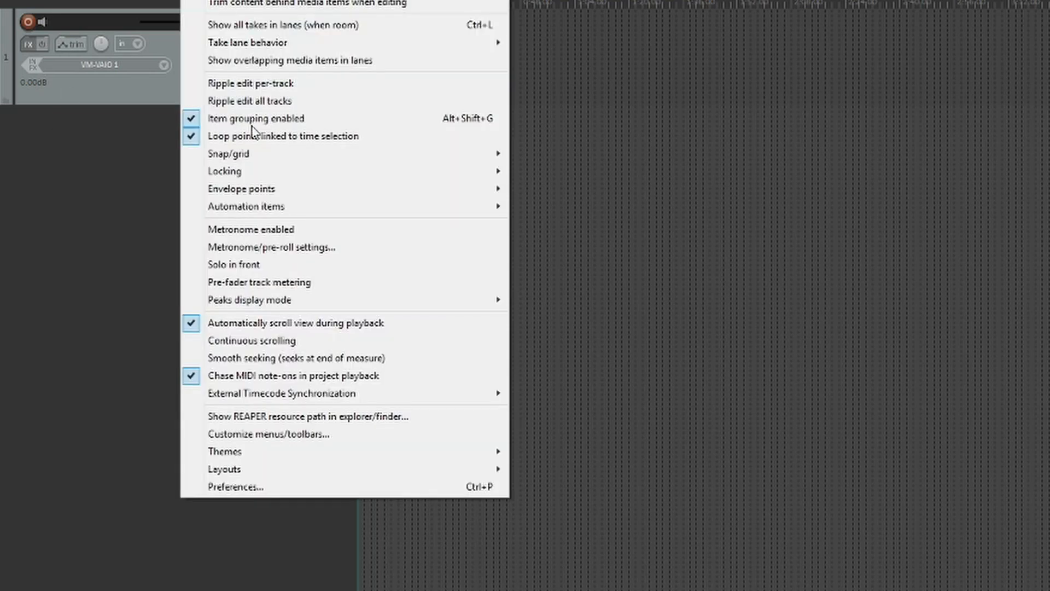
pyautogui.click(236, 486)
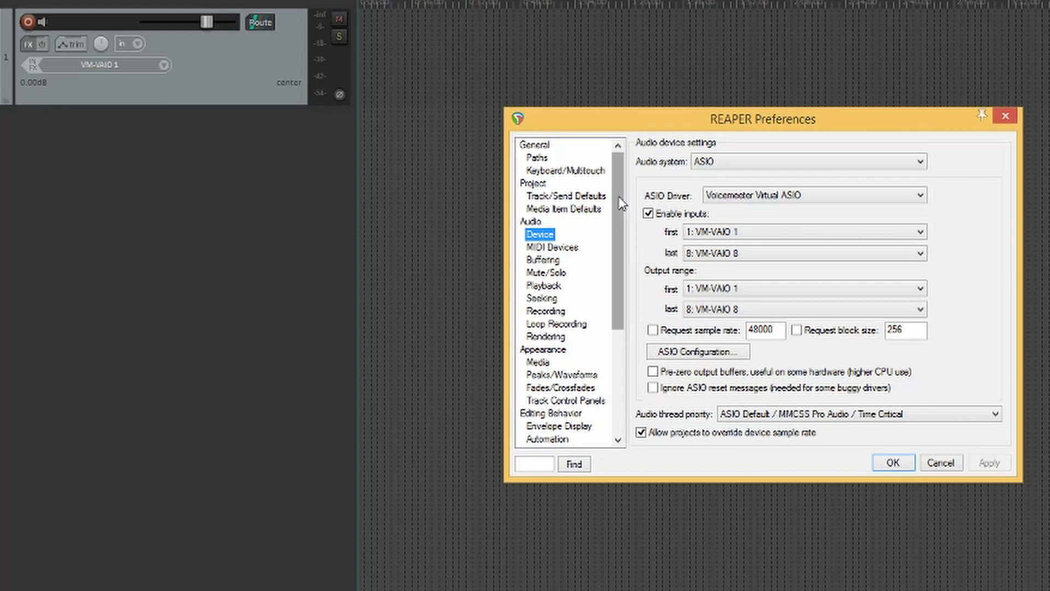
pyautogui.click(553, 202)
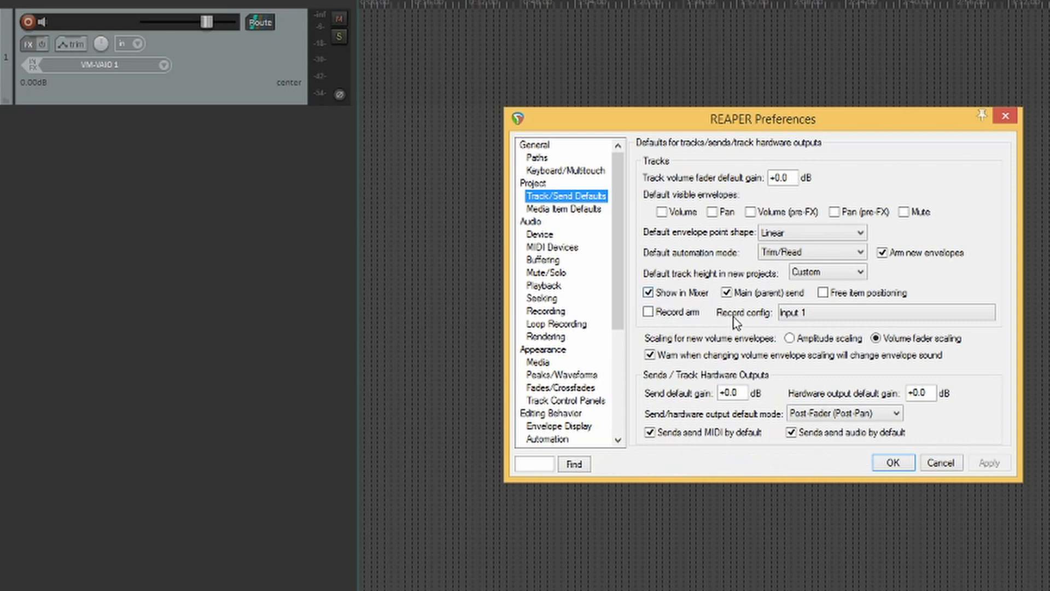
pyautogui.click(825, 314)
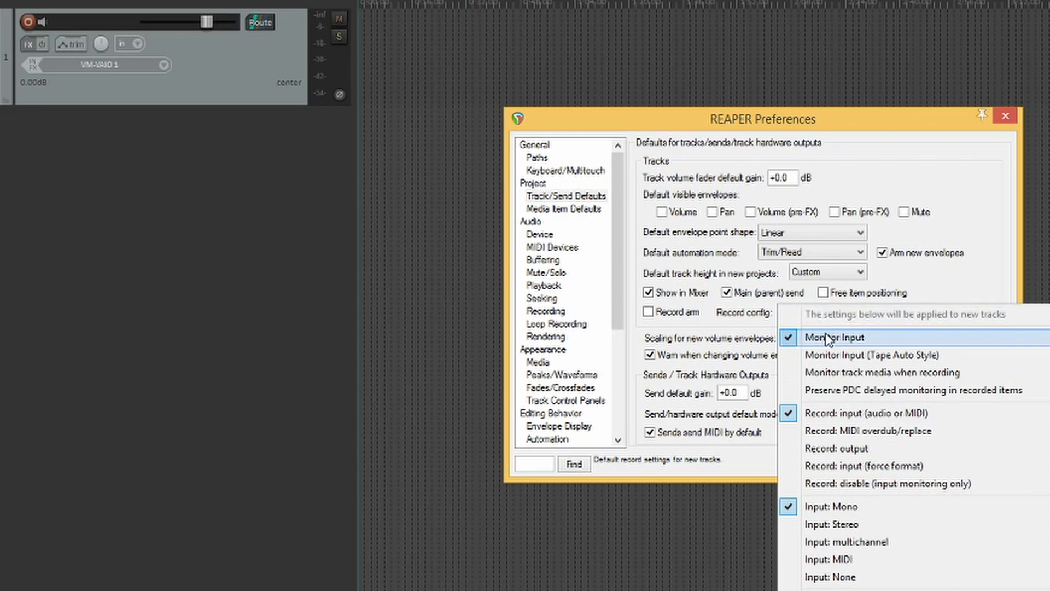
pyautogui.click(827, 338)
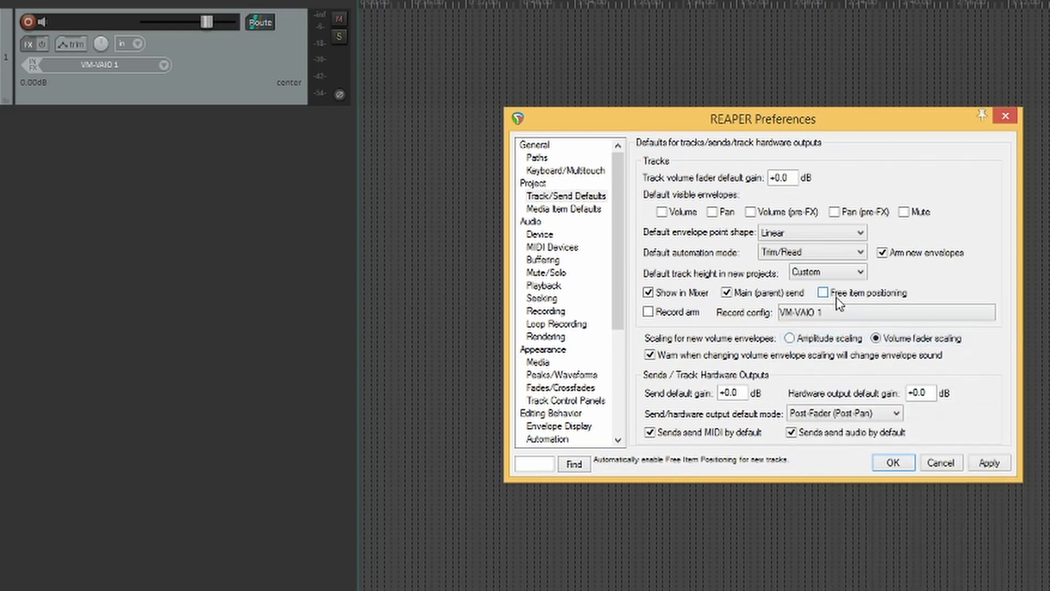
pyautogui.click(836, 313)
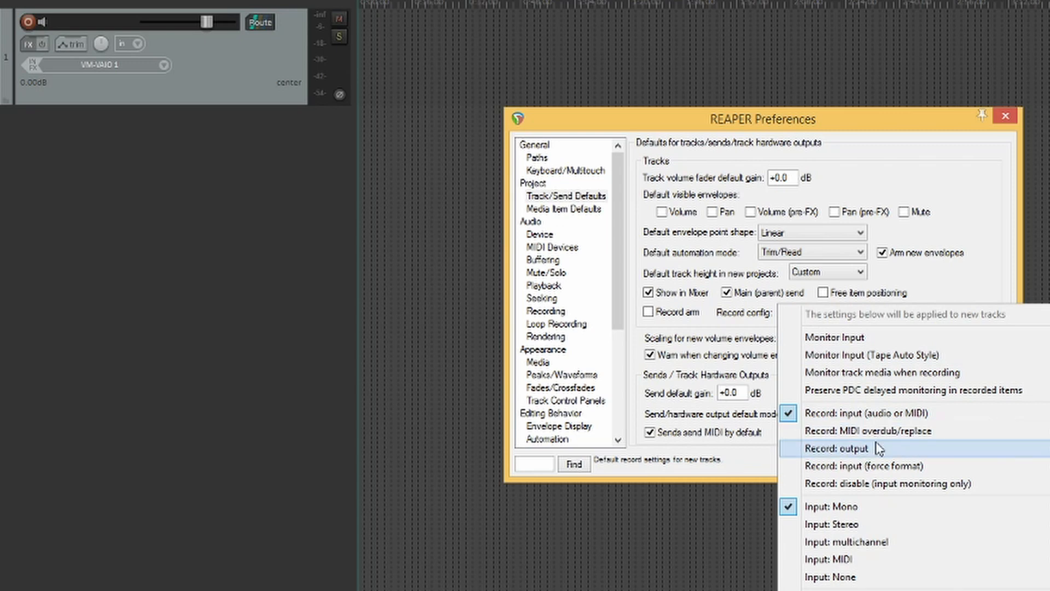
pyautogui.click(887, 468)
pyautogui.click(993, 466)
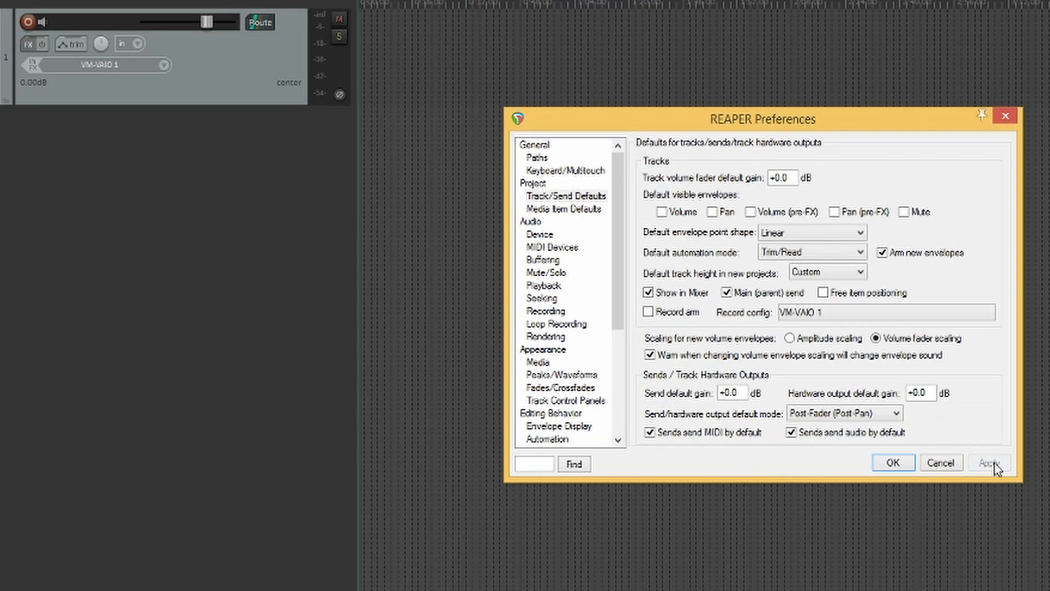
pyautogui.click(897, 464)
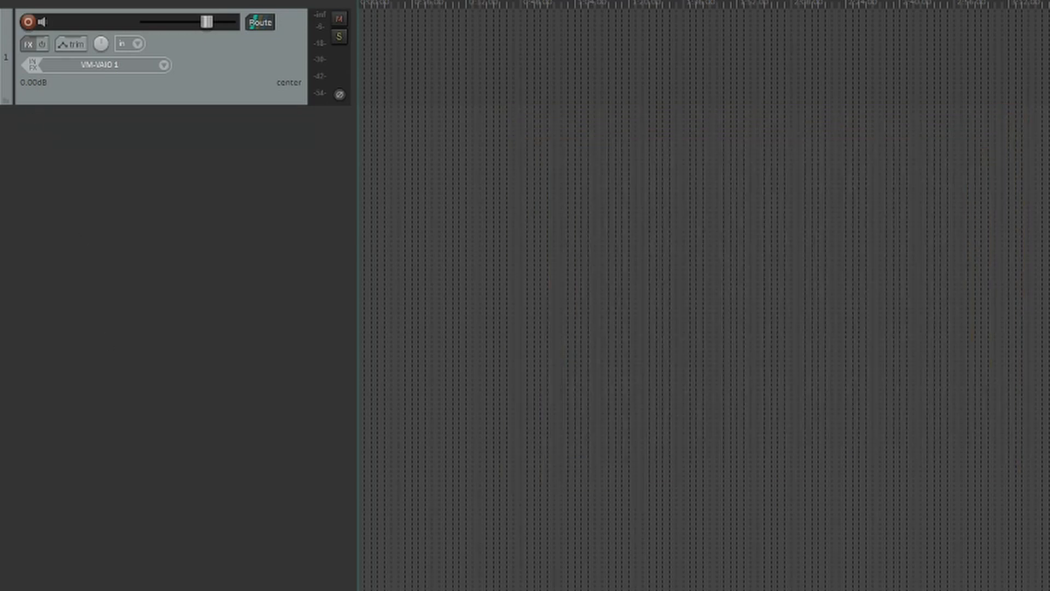
# Start a new project with one track, discarding the unsaved project, and check that track's input monitoring setting.
pyautogui.hotkey('alt', 'f')
pyautogui.hotkey('ctrl', 'n')
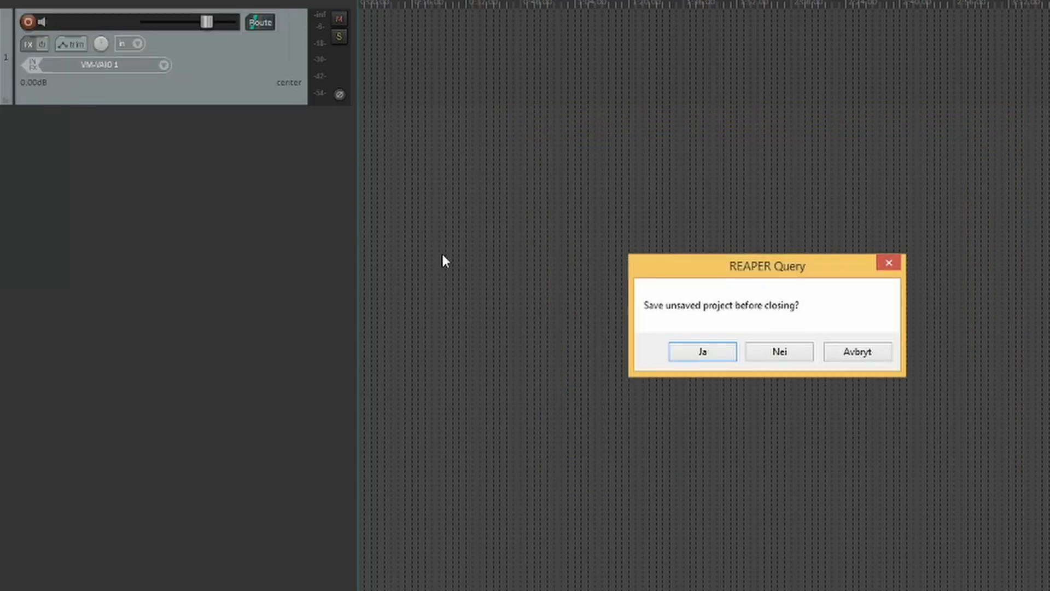
pyautogui.click(767, 353)
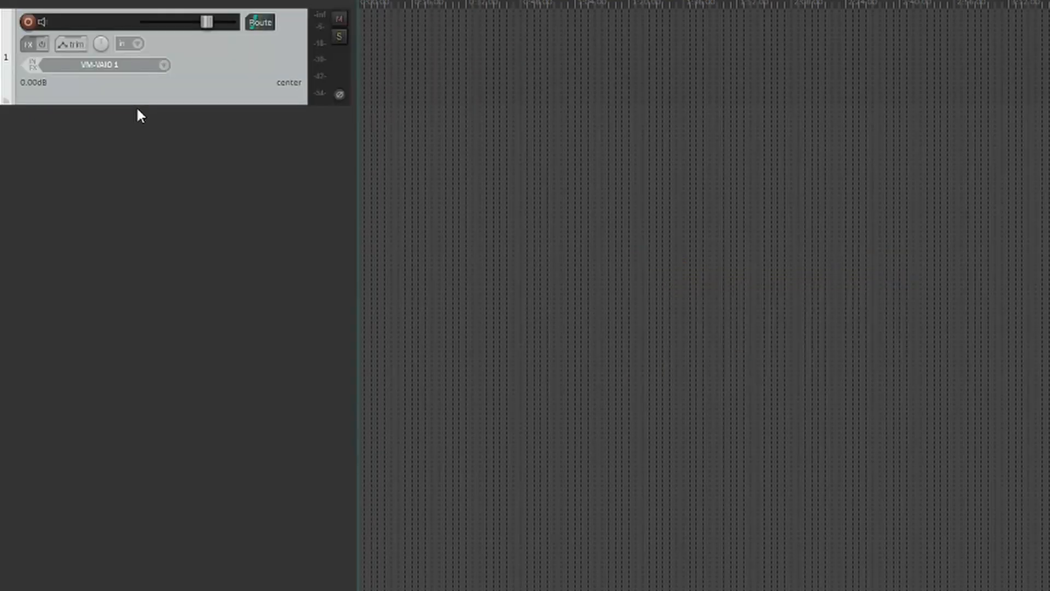
pyautogui.rightClick(20, 28)
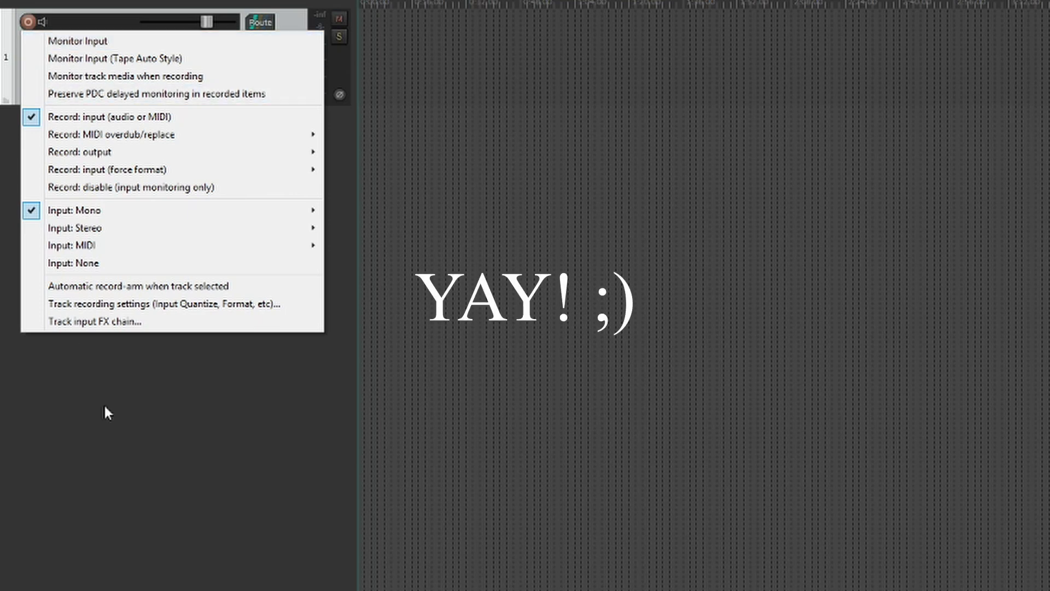
pyautogui.click(121, 456)
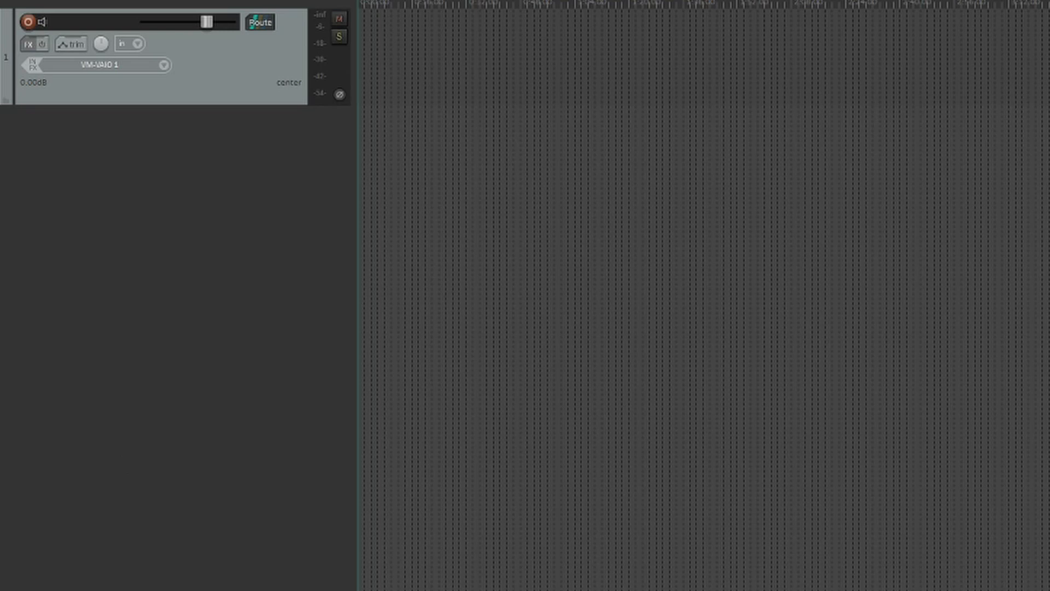
# Insert the audio file Cliffhanger_instrumental.wav on the track and enlarge the track's height.
pyautogui.press('Insert')
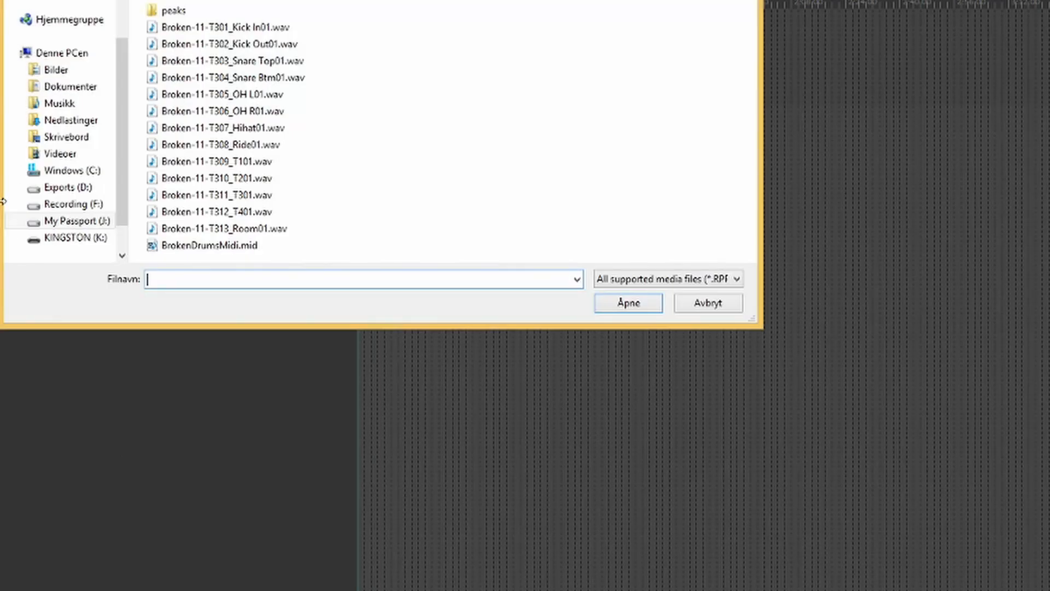
pyautogui.moveTo(593, 79); pyautogui.dragTo(594, 87)
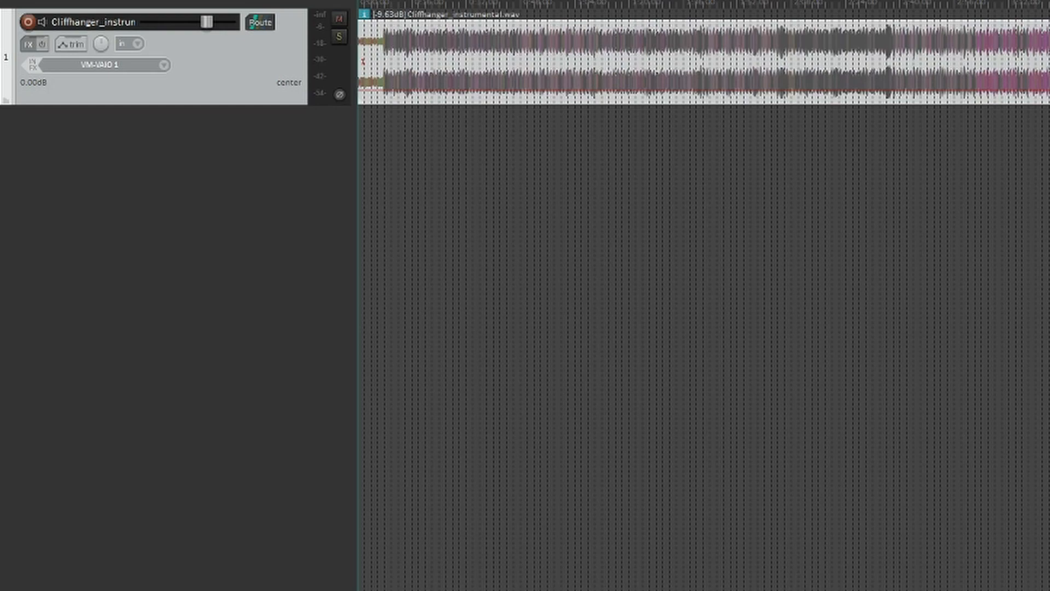
pyautogui.hotkey('ctrl', 'Up')
pyautogui.hotkey('ctrl', 'Up')
pyautogui.hotkey('ctrl', 'Up')
pyautogui.hotkey('ctrl', 'Up')
pyautogui.hotkey('ctrl', 'Up')
pyautogui.hotkey('ctrl', 'Up')
pyautogui.hotkey('ctrl', 'Up')
pyautogui.hotkey('ctrl', 'Up')
pyautogui.hotkey('ctrl', 'Up')
pyautogui.hotkey('ctrl', 'Up')
pyautogui.hotkey('ctrl', 'Up')
pyautogui.hotkey('ctrl', 'Up')
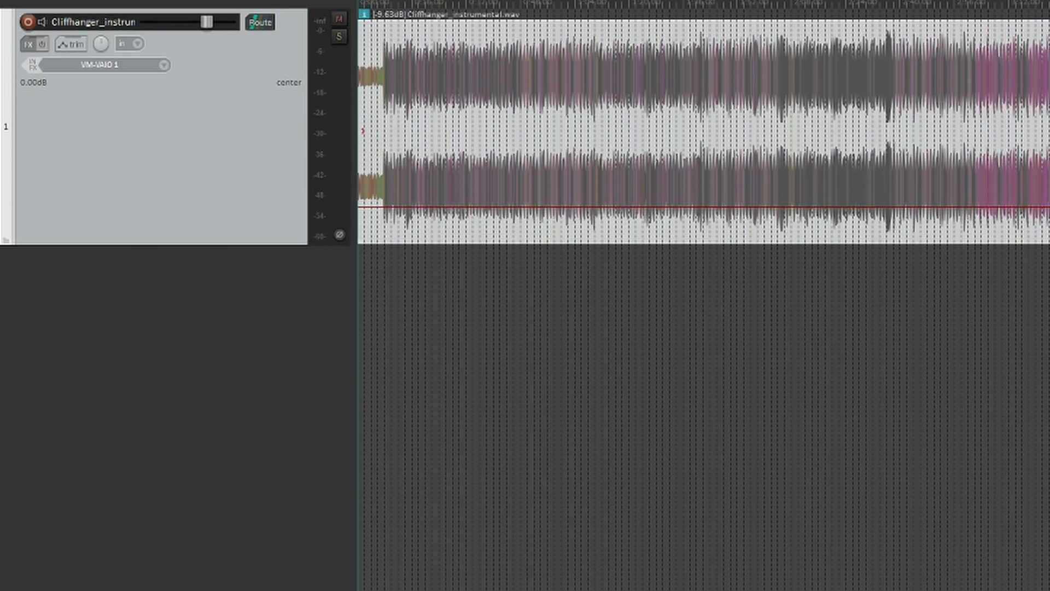
pyautogui.hotkey('ctrl', 'Up')
pyautogui.hotkey('ctrl', 'Up')
pyautogui.hotkey('ctrl', 'Up')
pyautogui.hotkey('ctrl', 'Up')
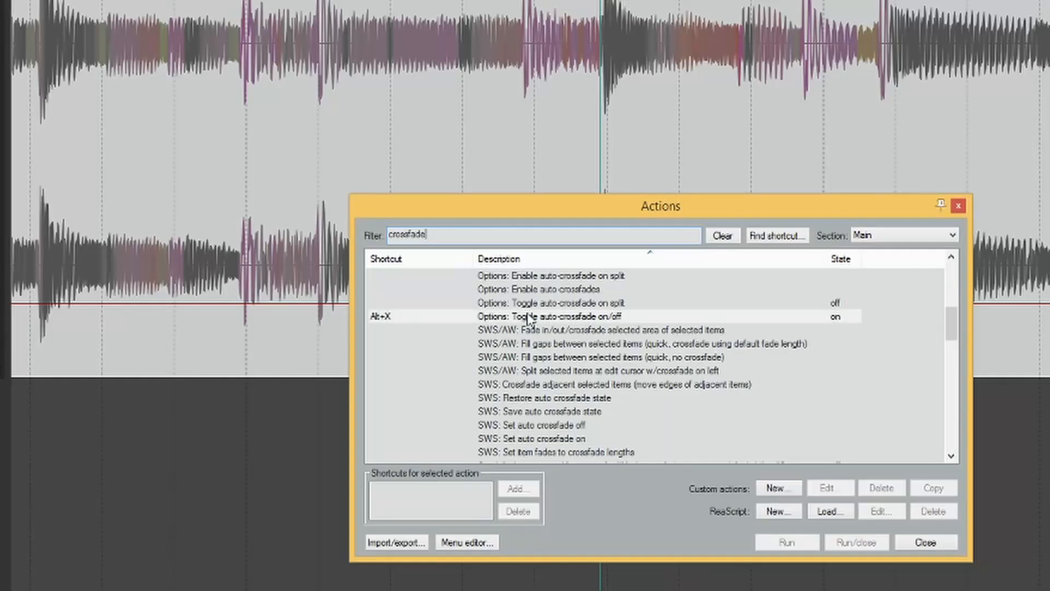
# Split the instrumental item just before a drum hit and examine the fades at the split.
pyautogui.click(488, 317)
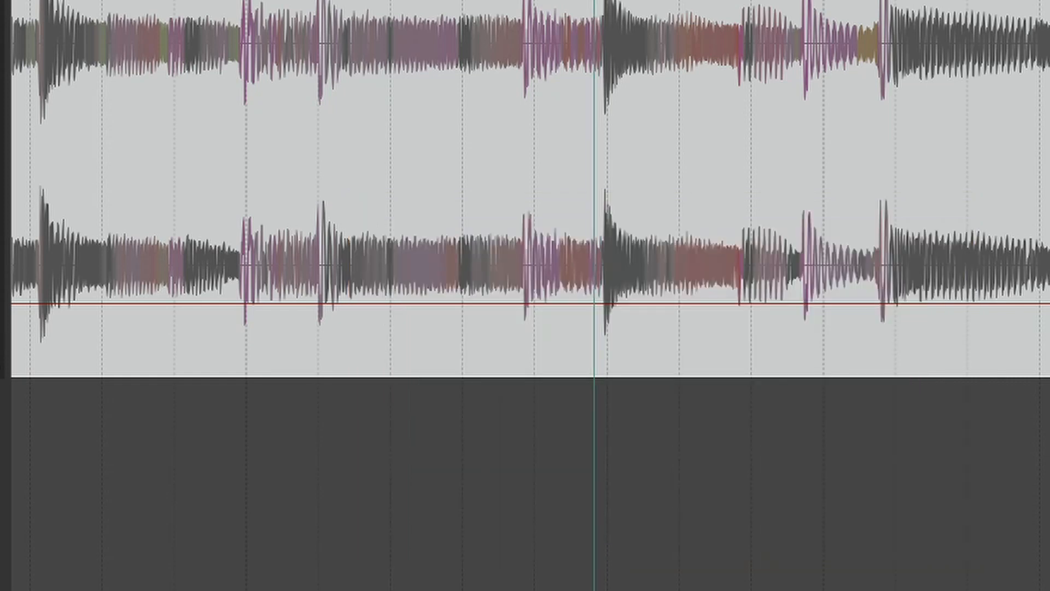
pyautogui.press('s')
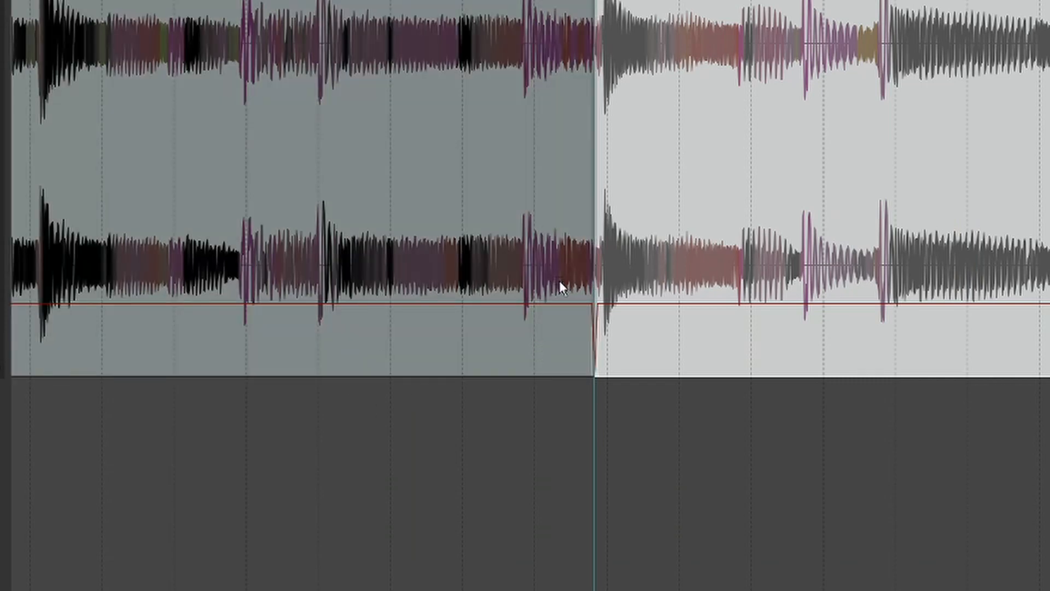
pyautogui.scroll(5, 559, 281)
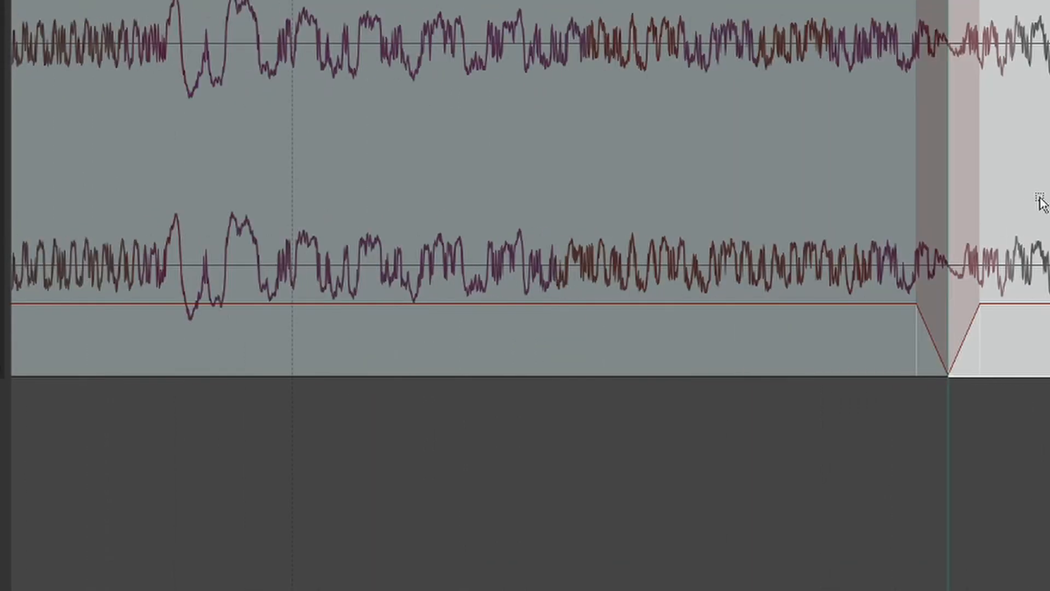
pyautogui.scroll(4, 773, 251)
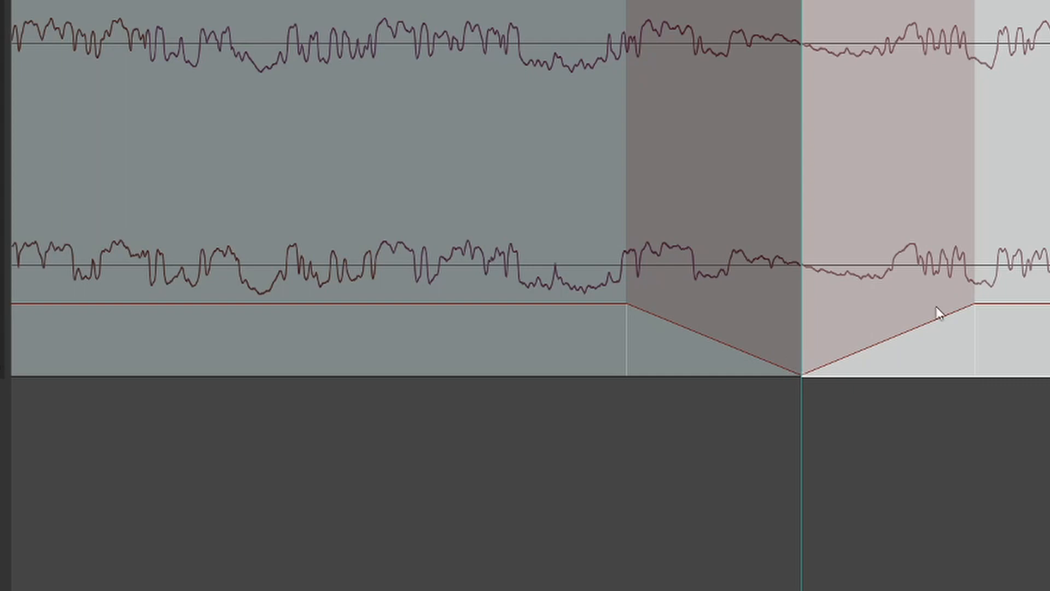
pyautogui.scroll(-6, 961, 282)
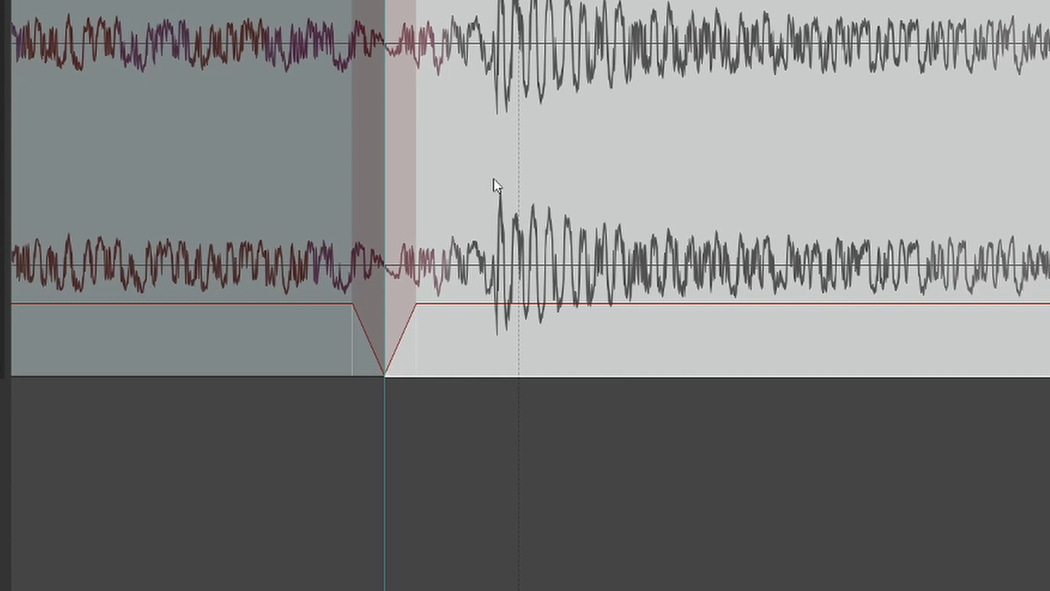
# Undo the split in the instrumental item.
pyautogui.moveTo(493, 179); pyautogui.dragTo(465, 175)
pyautogui.hotkey('ctrl', 'z')
pyautogui.moveTo(389, 152); pyautogui.dragTo(359, 157)
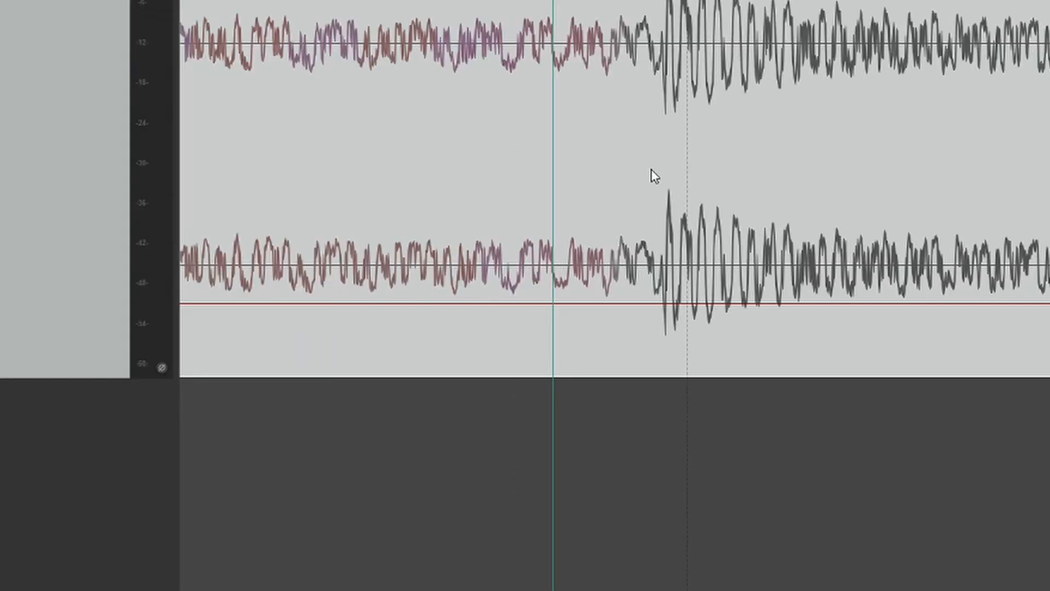
# In the Media Item Defaults preferences, make split items overlap and crossfade.
pyautogui.hotkey('alt', 'o')
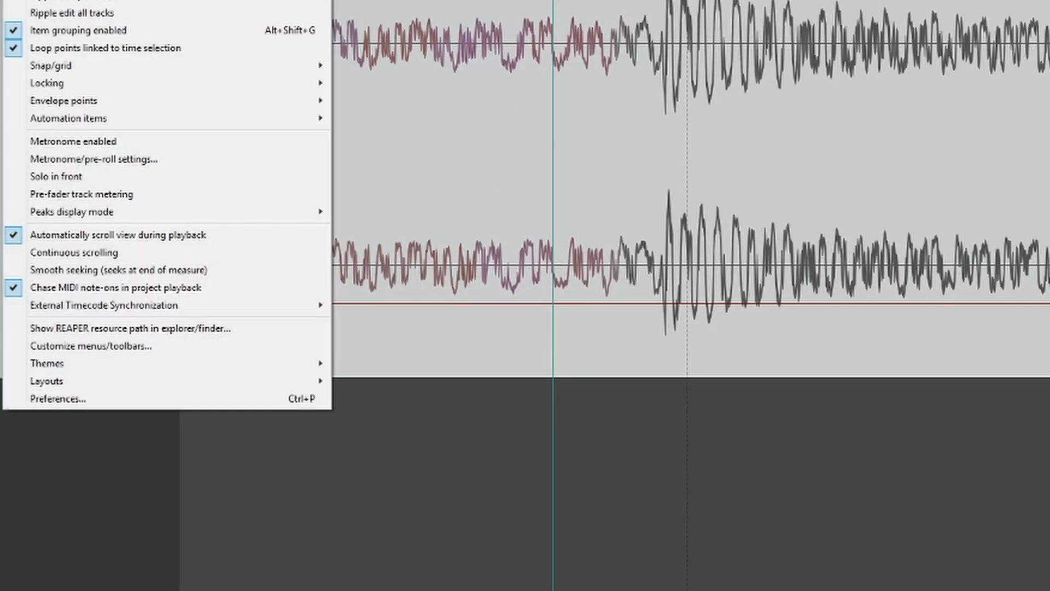
pyautogui.click(143, 404)
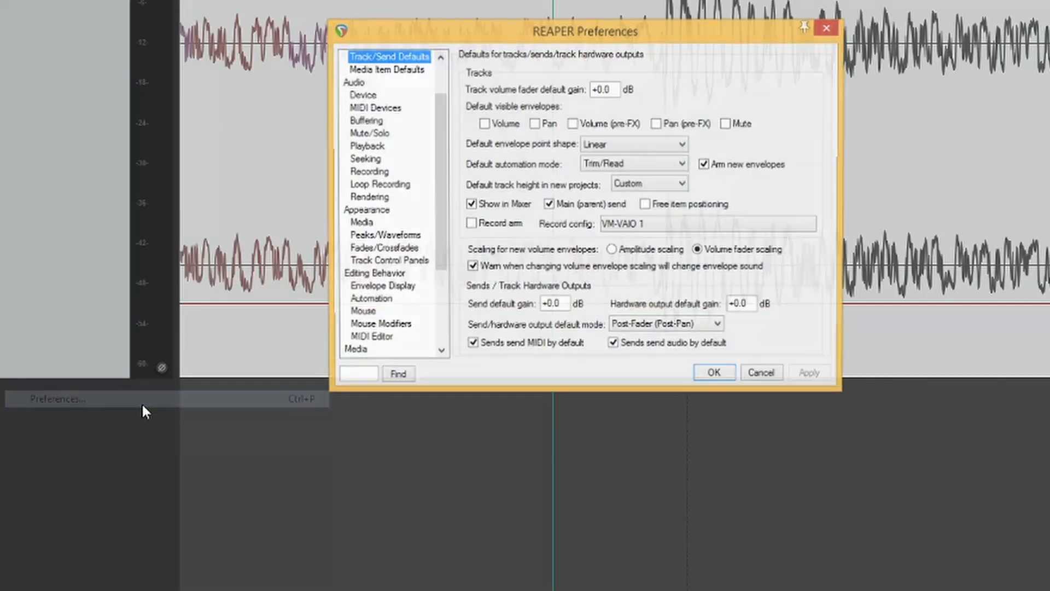
pyautogui.click(365, 210)
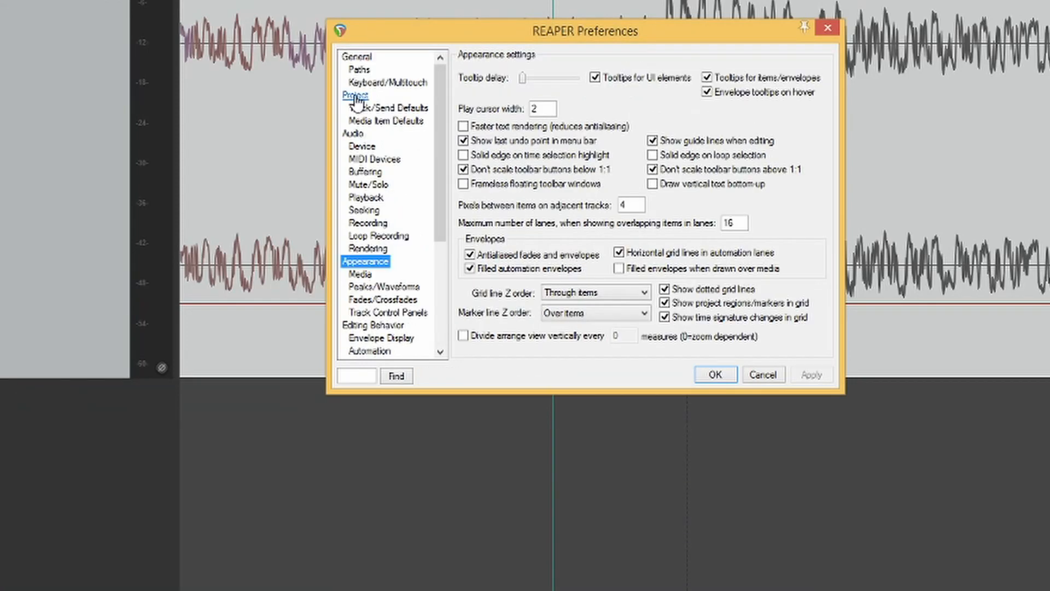
pyautogui.click(368, 123)
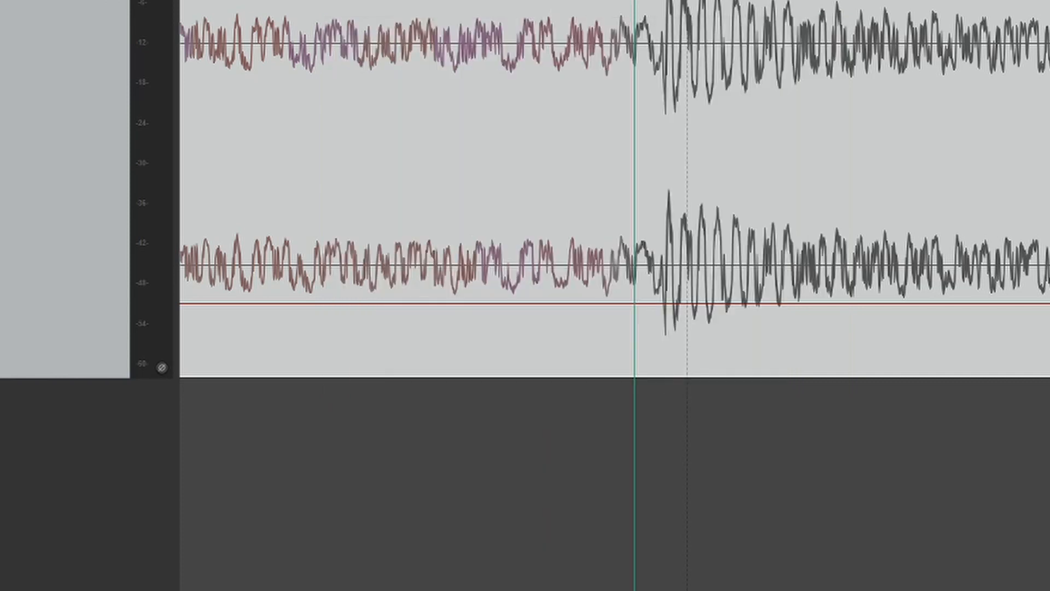
# Split the instrumental item just before the drum hit and shorten the crossfade at the split.
pyautogui.press('s')
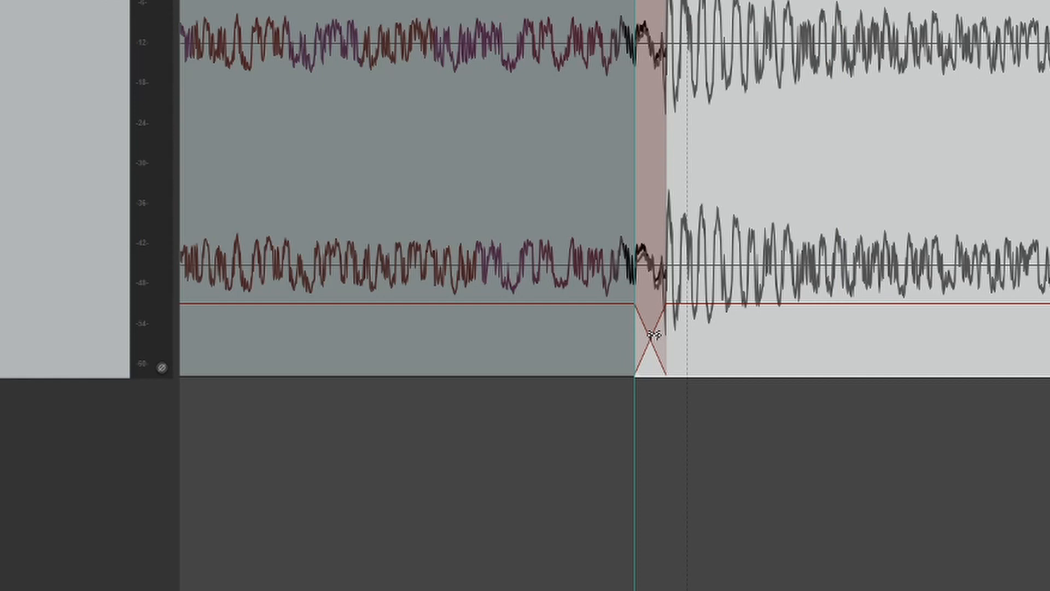
pyautogui.moveTo(653, 335); pyautogui.dragTo(663, 279)
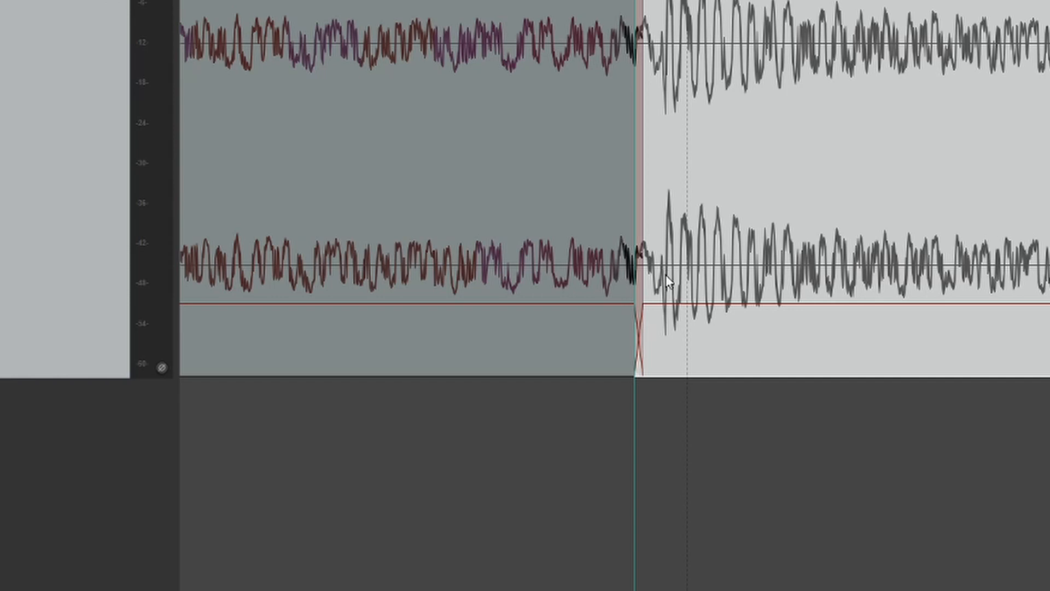
# Open the record mode options for the transport's recording control.
pyautogui.scroll(-5, 651, 242)
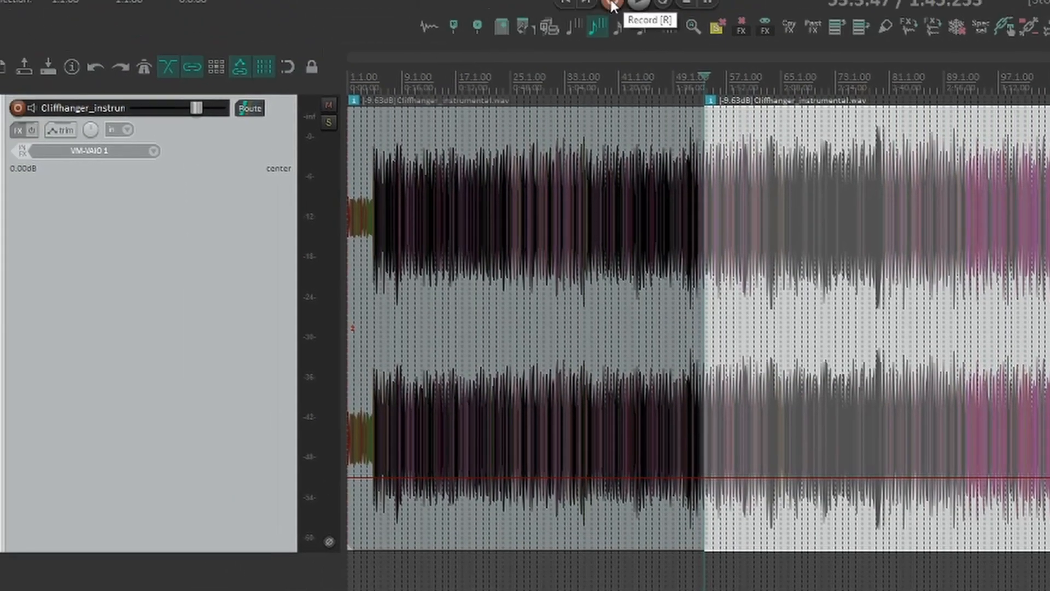
pyautogui.rightClick(626, 13)
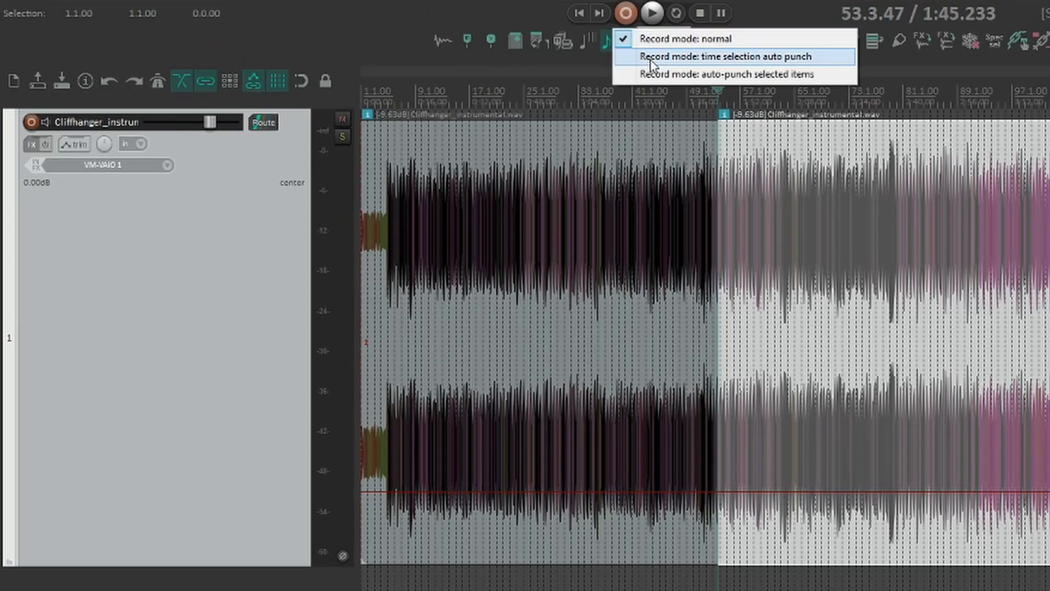